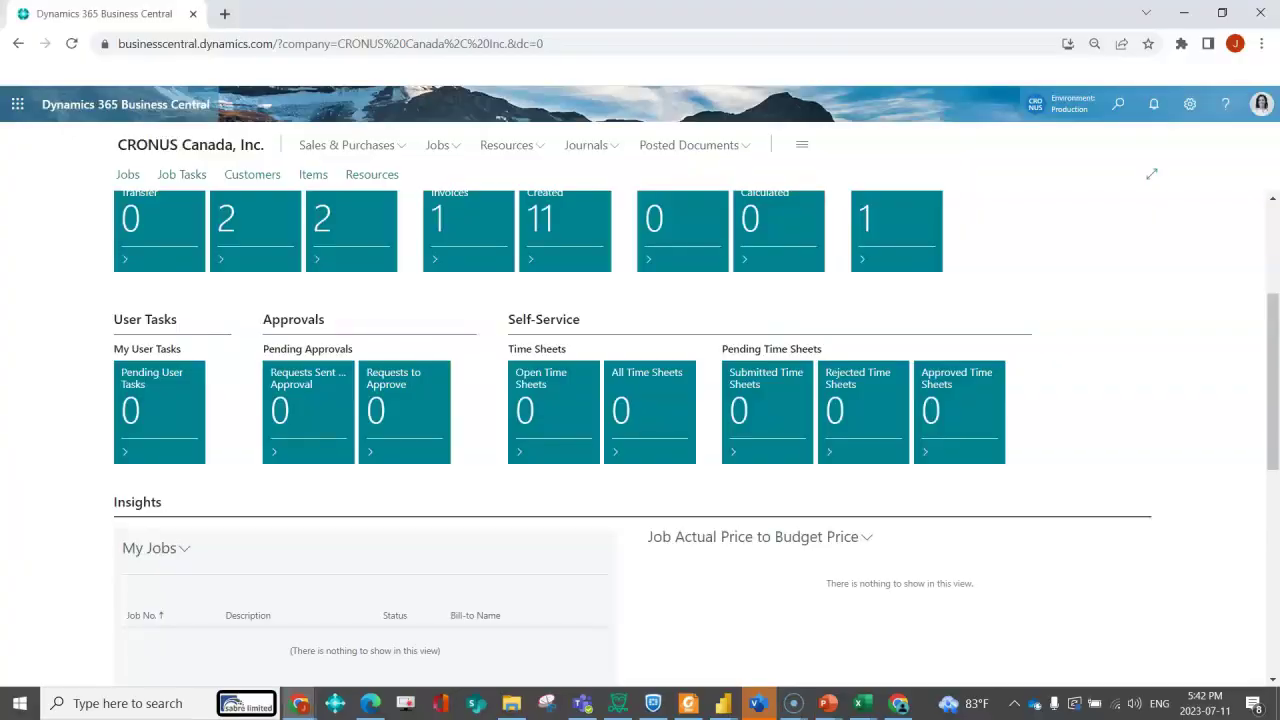
- Open the No. Series list and select the JOB series (J00010 to J99990)
left_click(1118, 104)
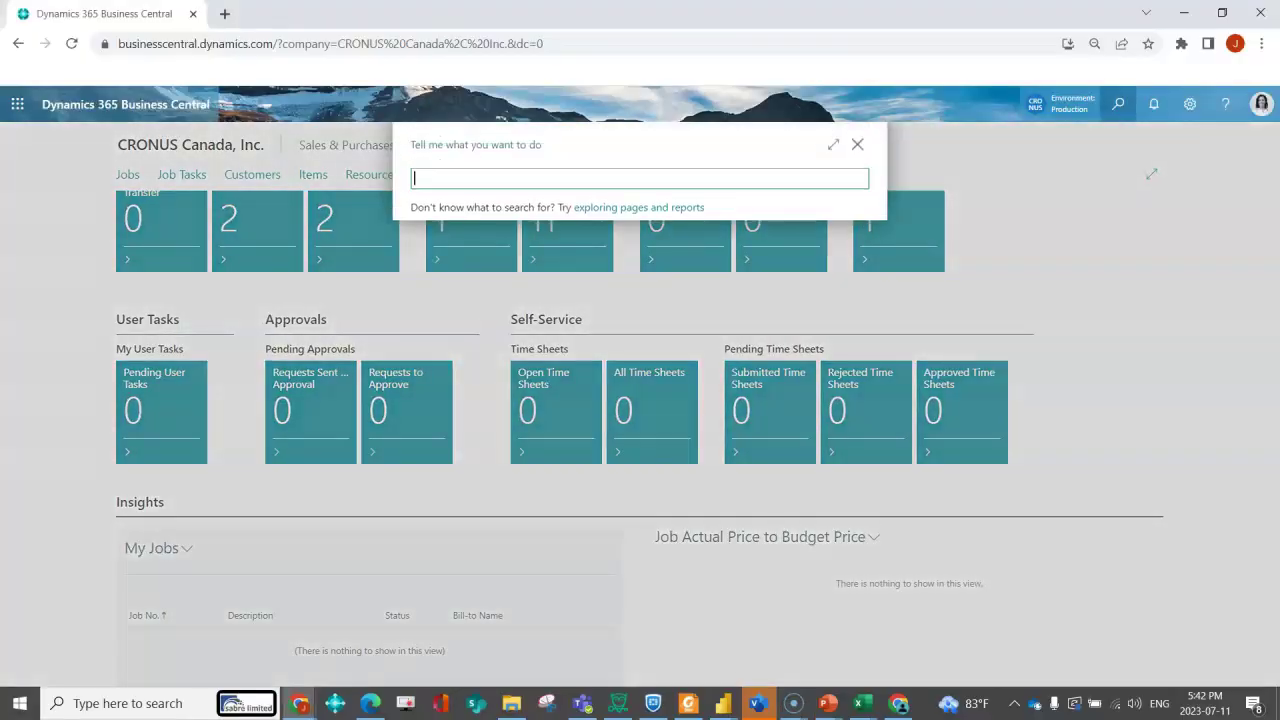
type("no series")
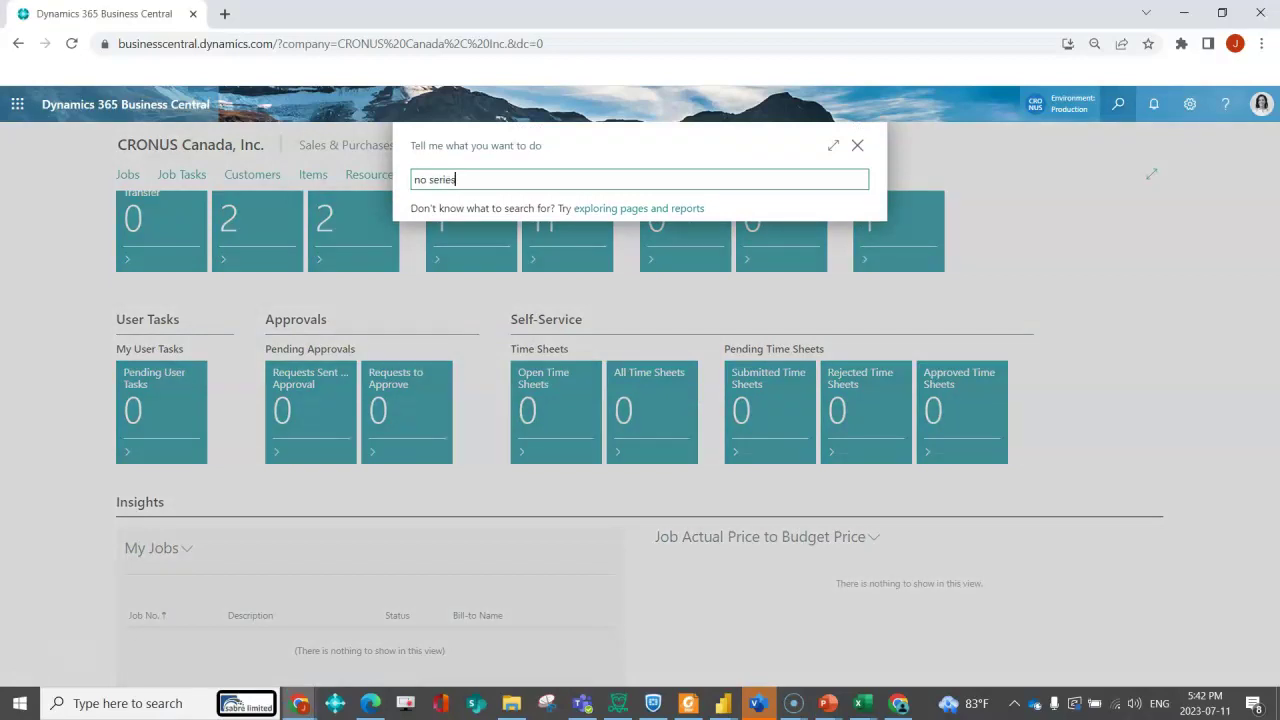
key("Down")
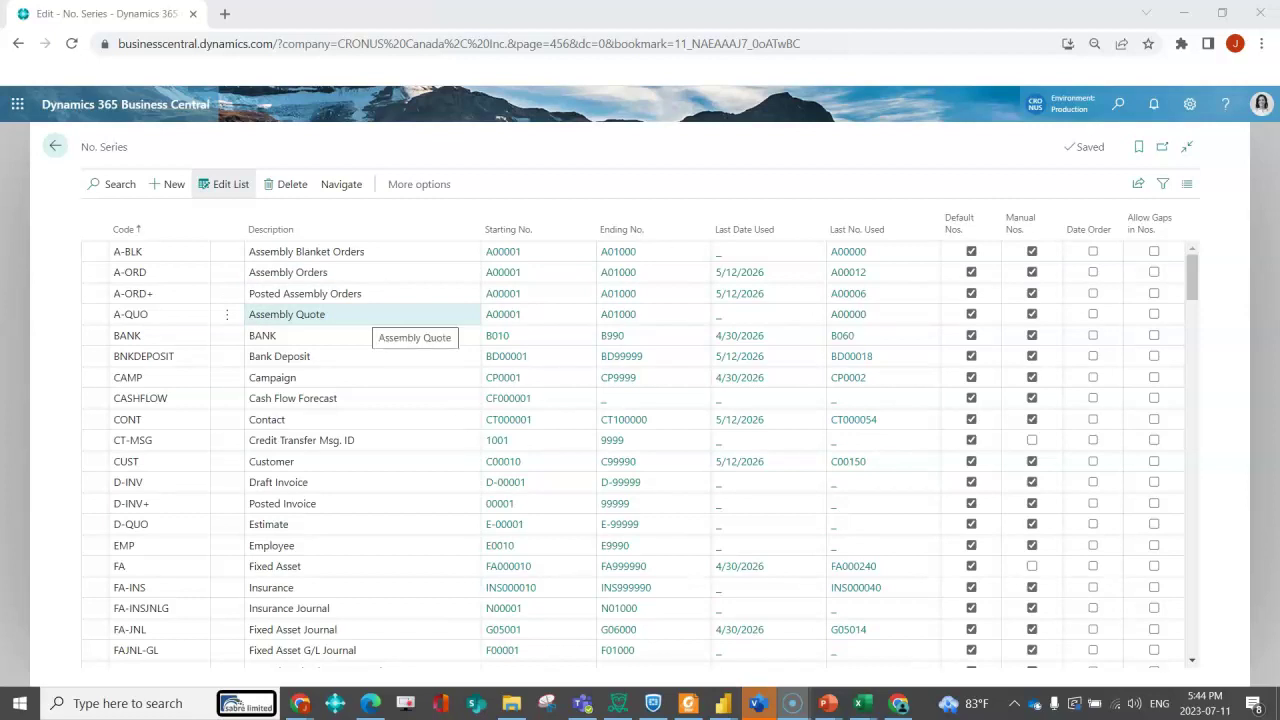
scroll(400, 320, "down", 5)
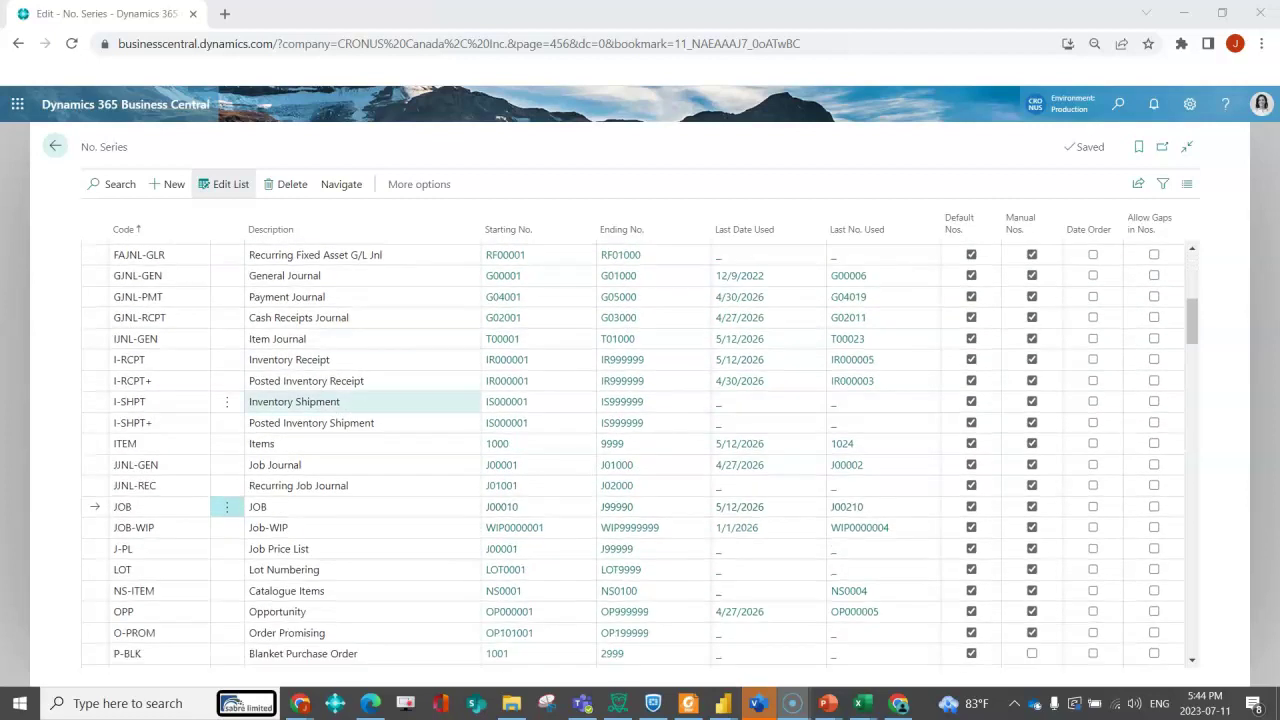
left_click(300, 506)
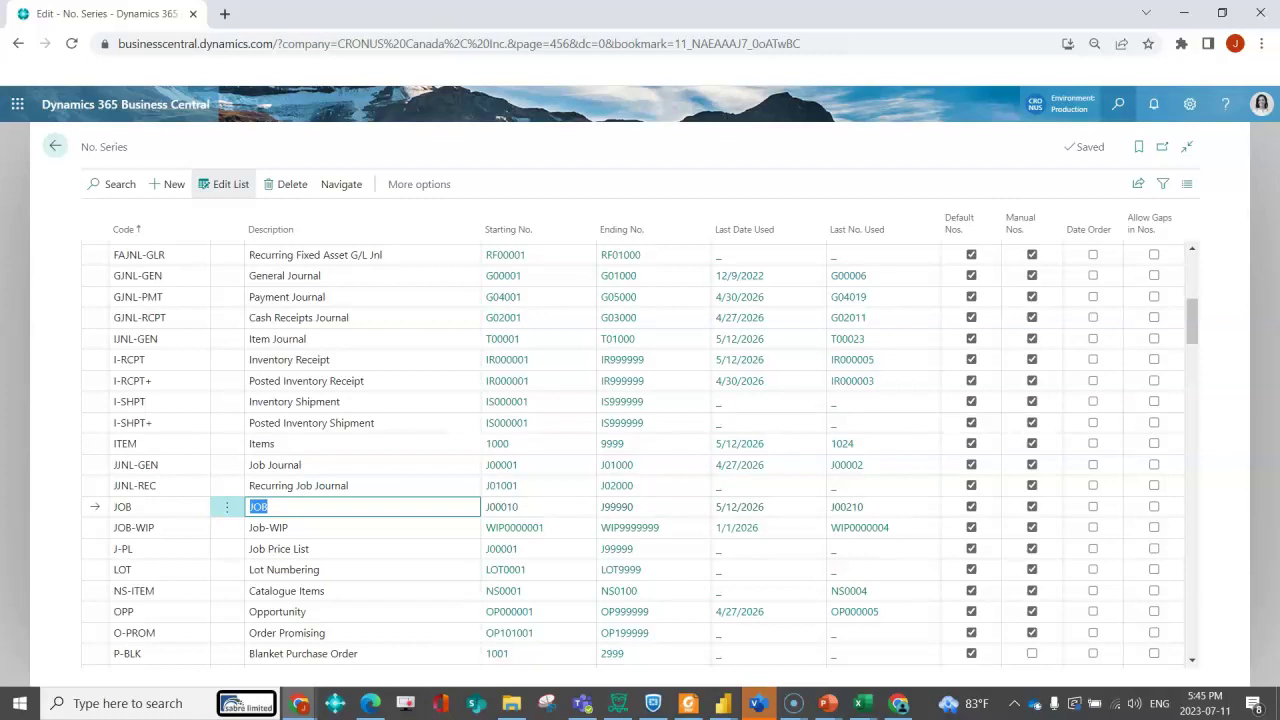
- Create a new Open job, numbered J00220, then close back to No. Series
left_click(1118, 104)
type("jobs")
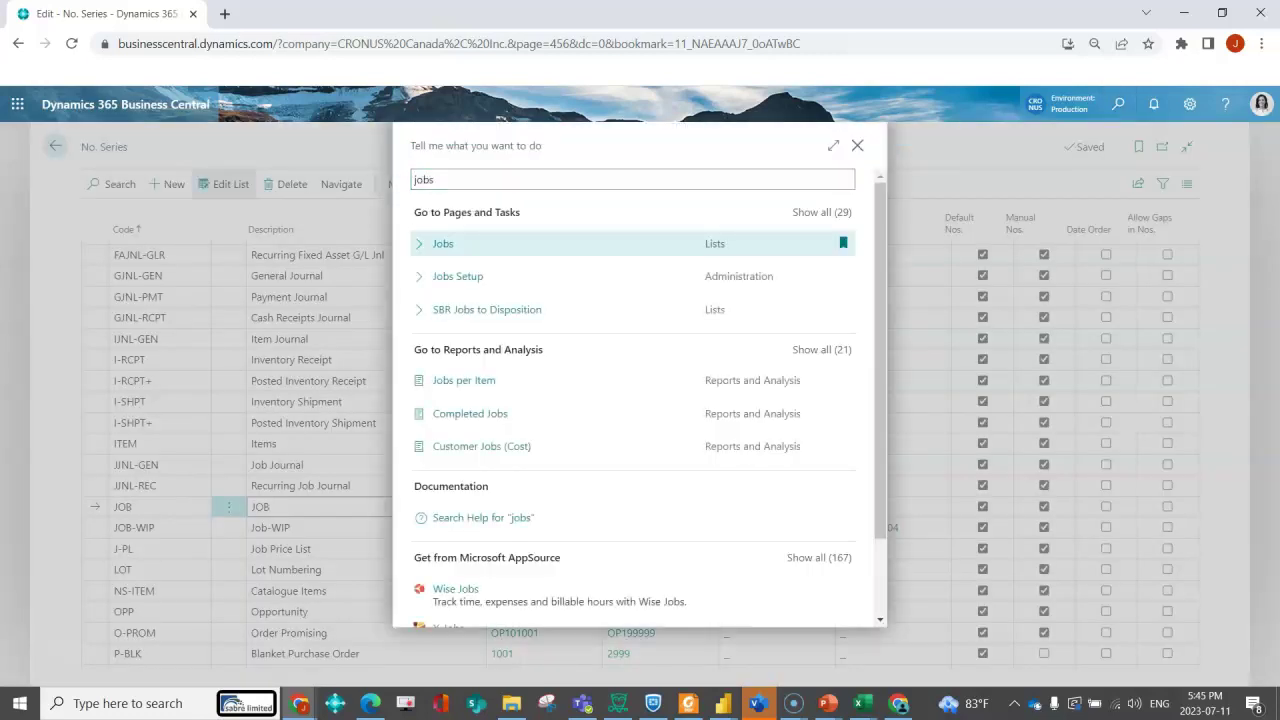
key("Return")
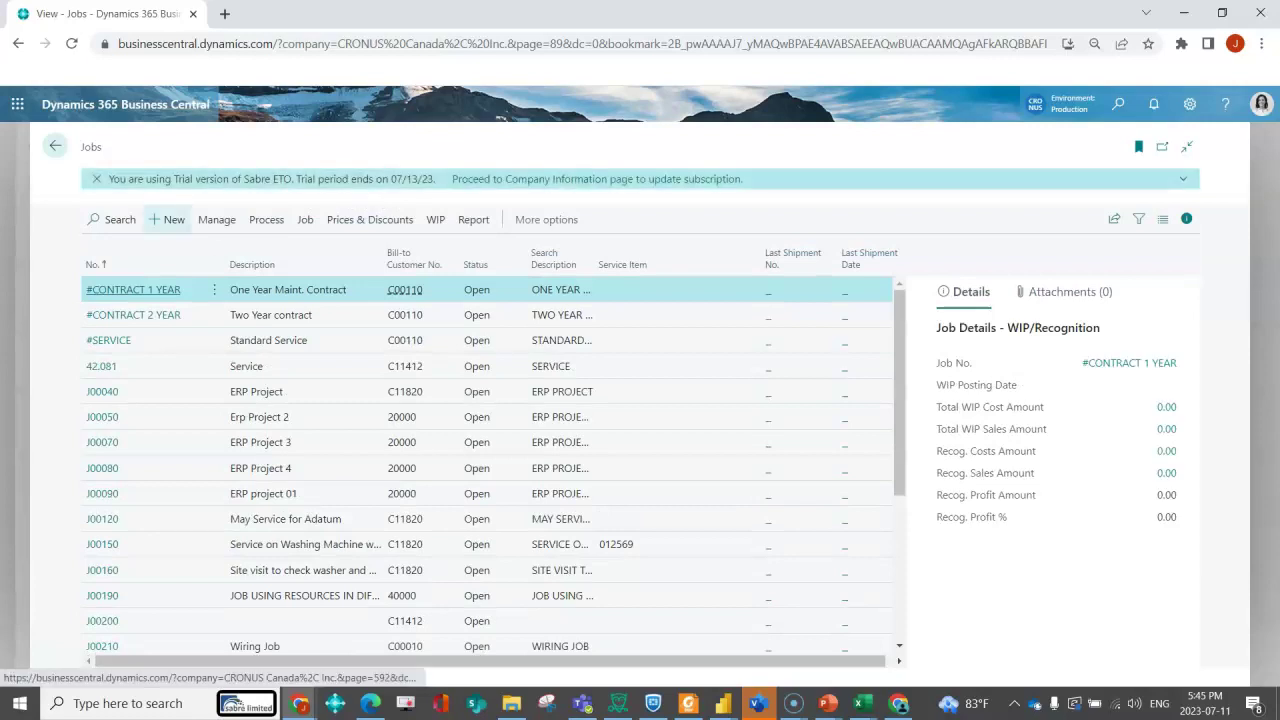
key("alt+n")
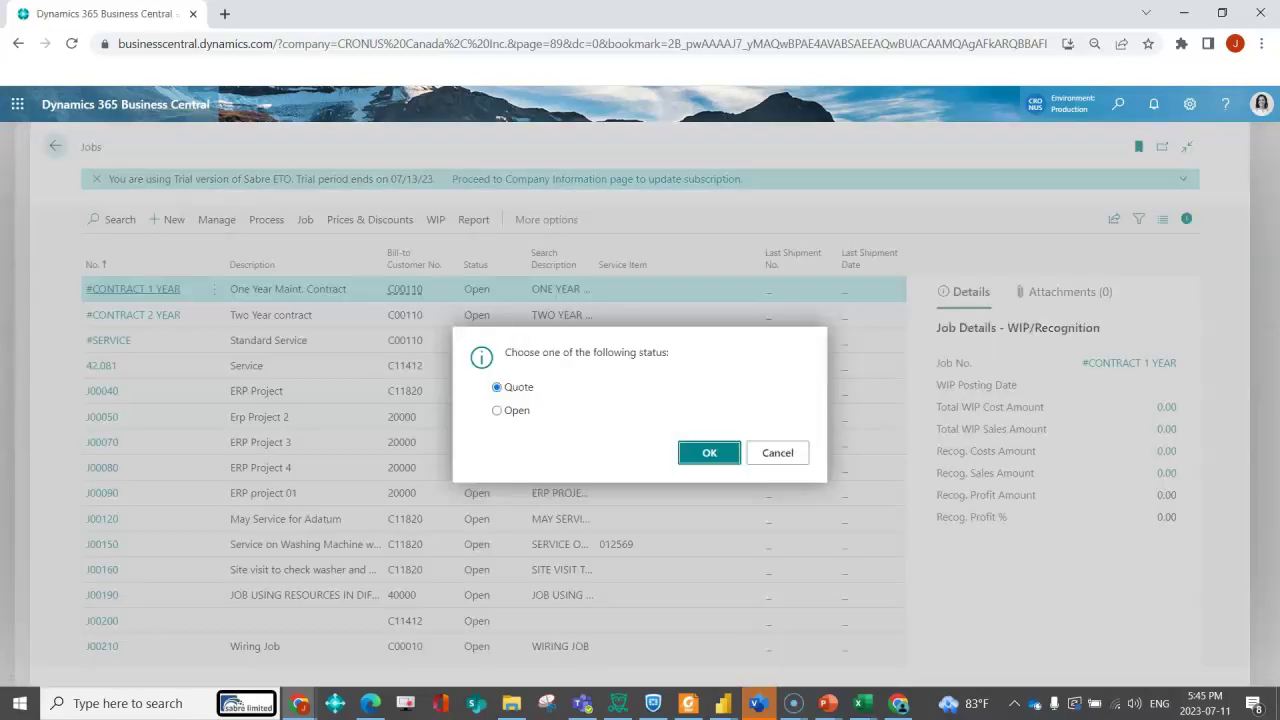
left_click(497, 410)
key("Return")
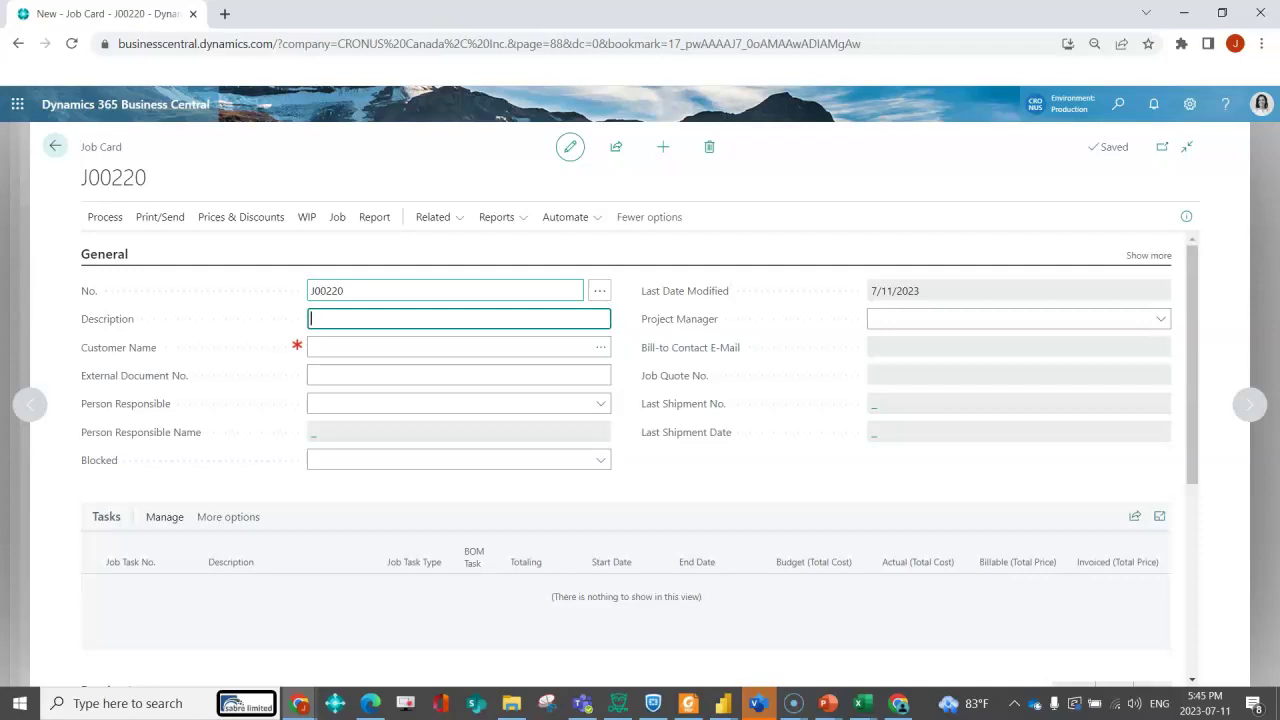
key("Escape")
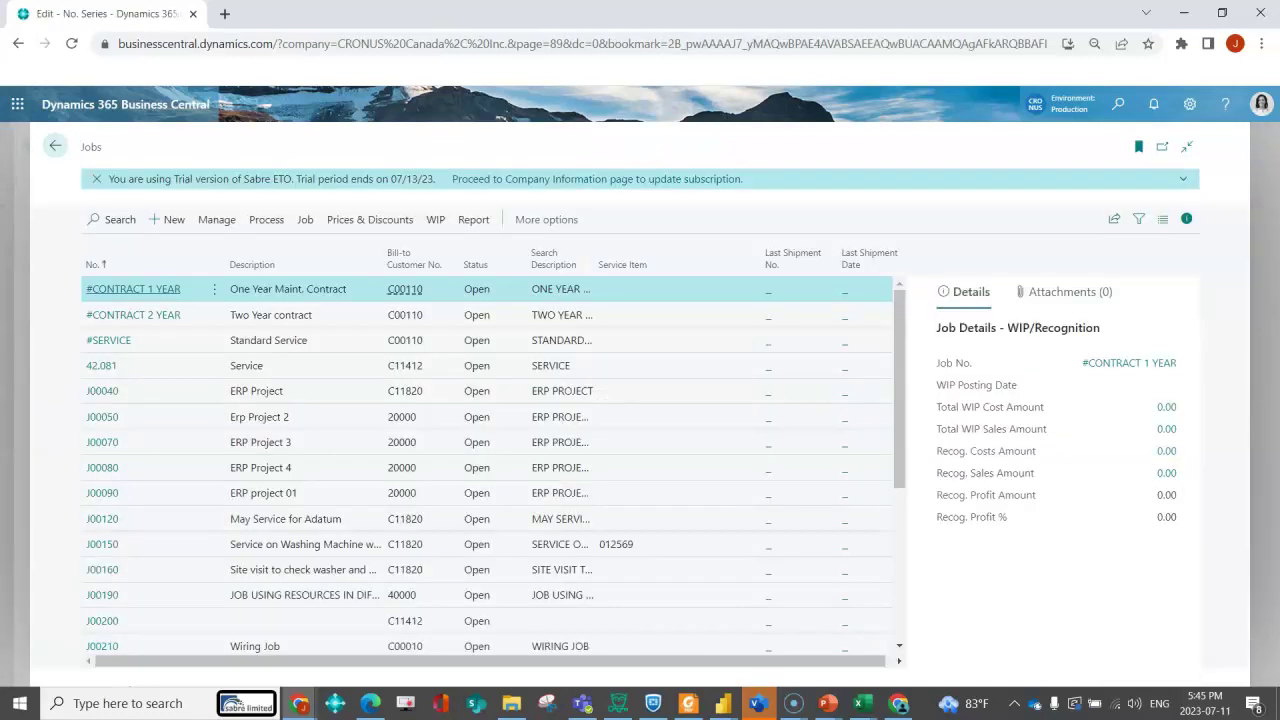
key("Escape")
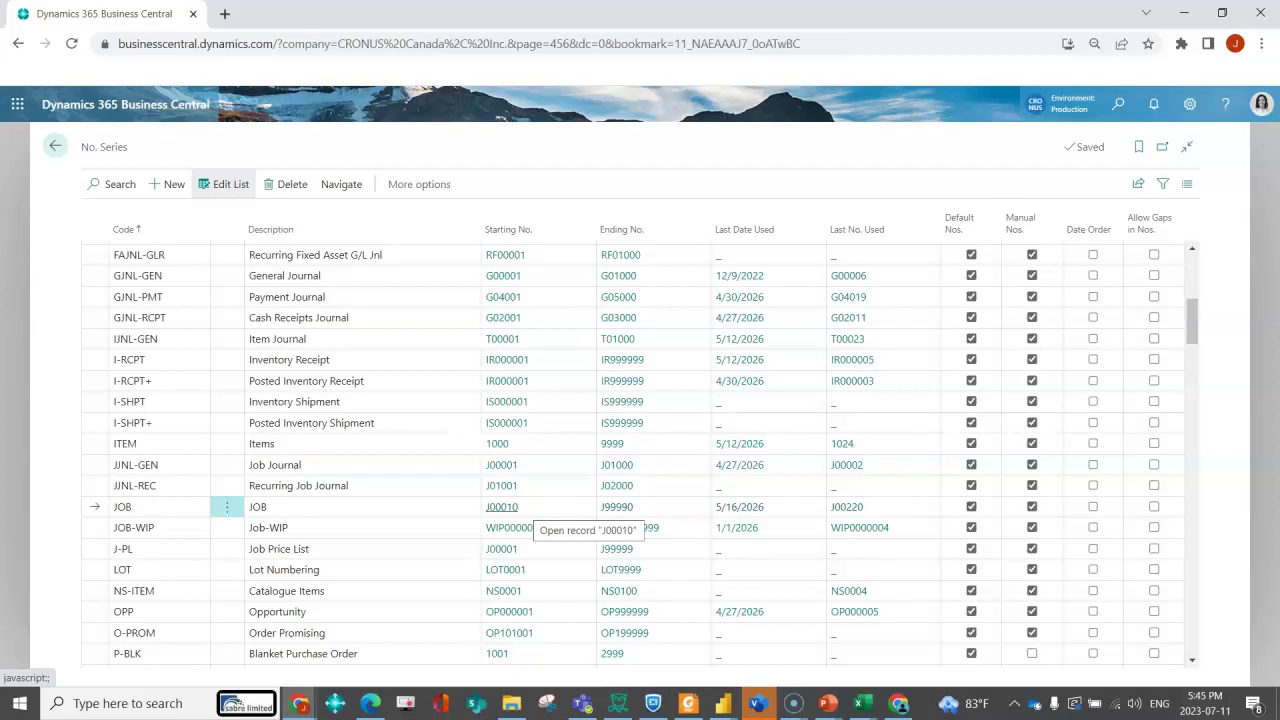
left_click(501, 507)
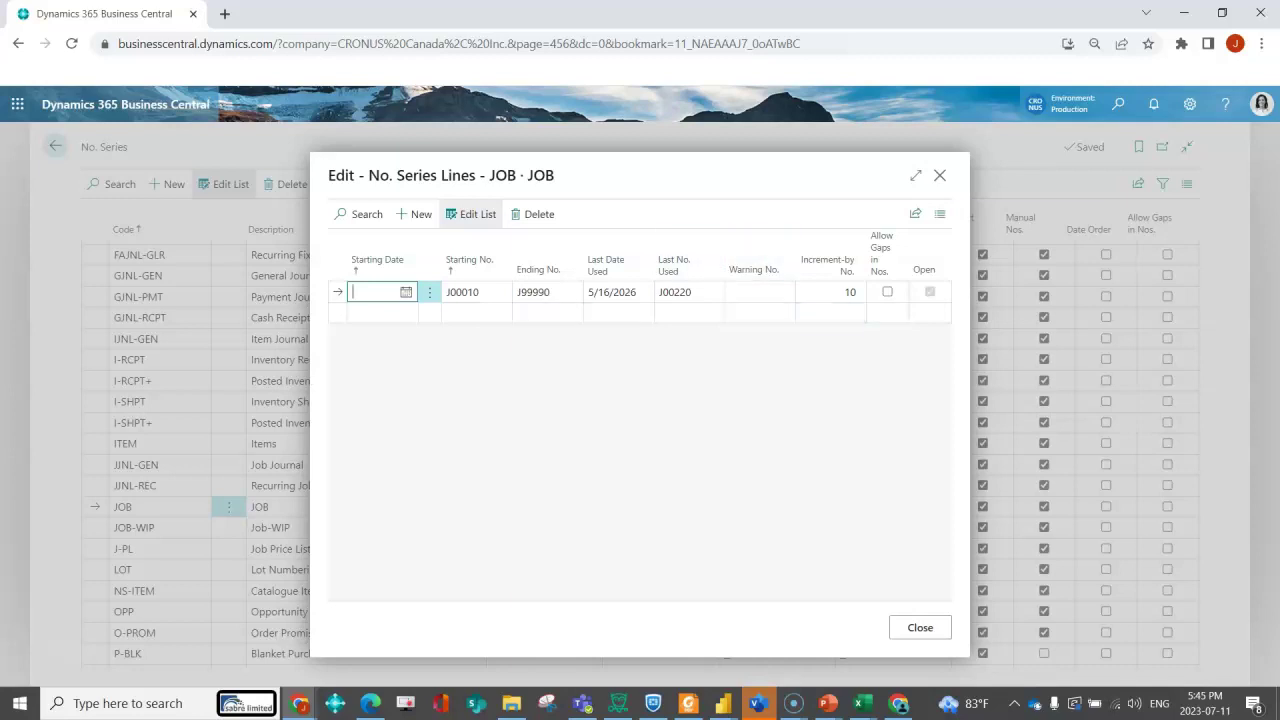
- Check the JOB series relationships for REPAIR, SCON-, SERJOB and SWAR, then close them
mouse_move(755, 265)
left_click(940, 175)
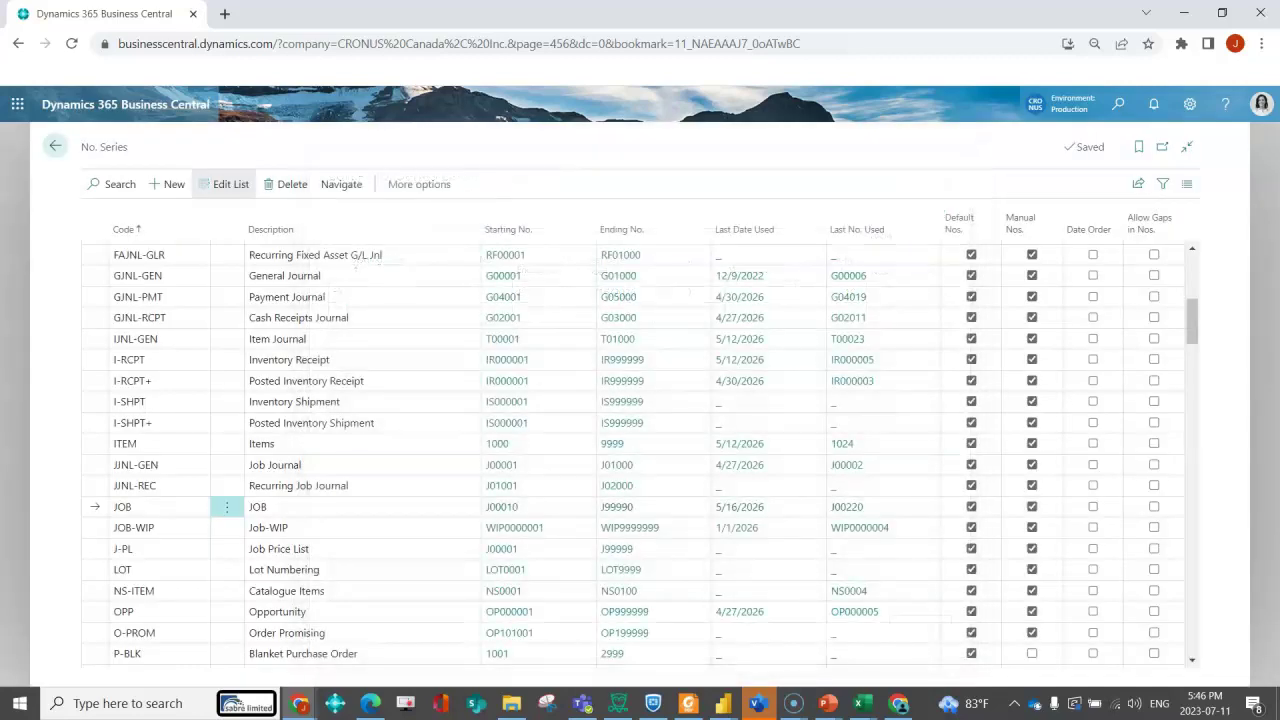
left_click(341, 184)
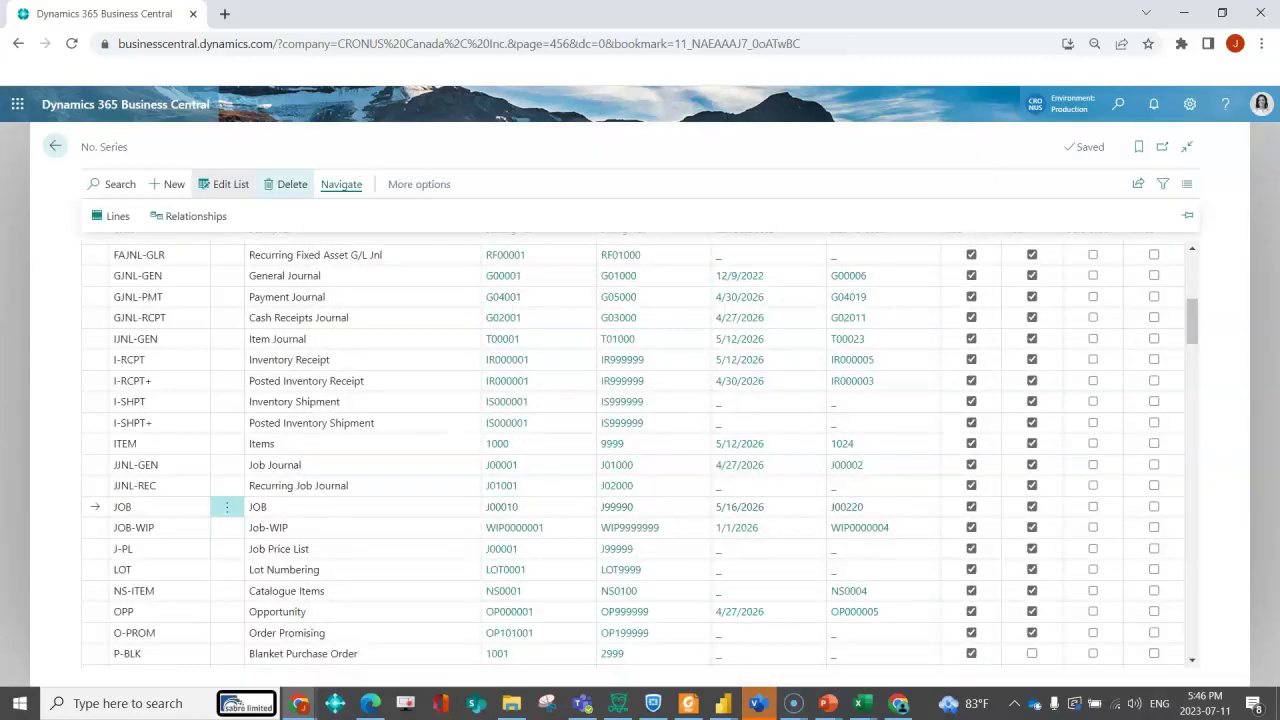
left_click(190, 216)
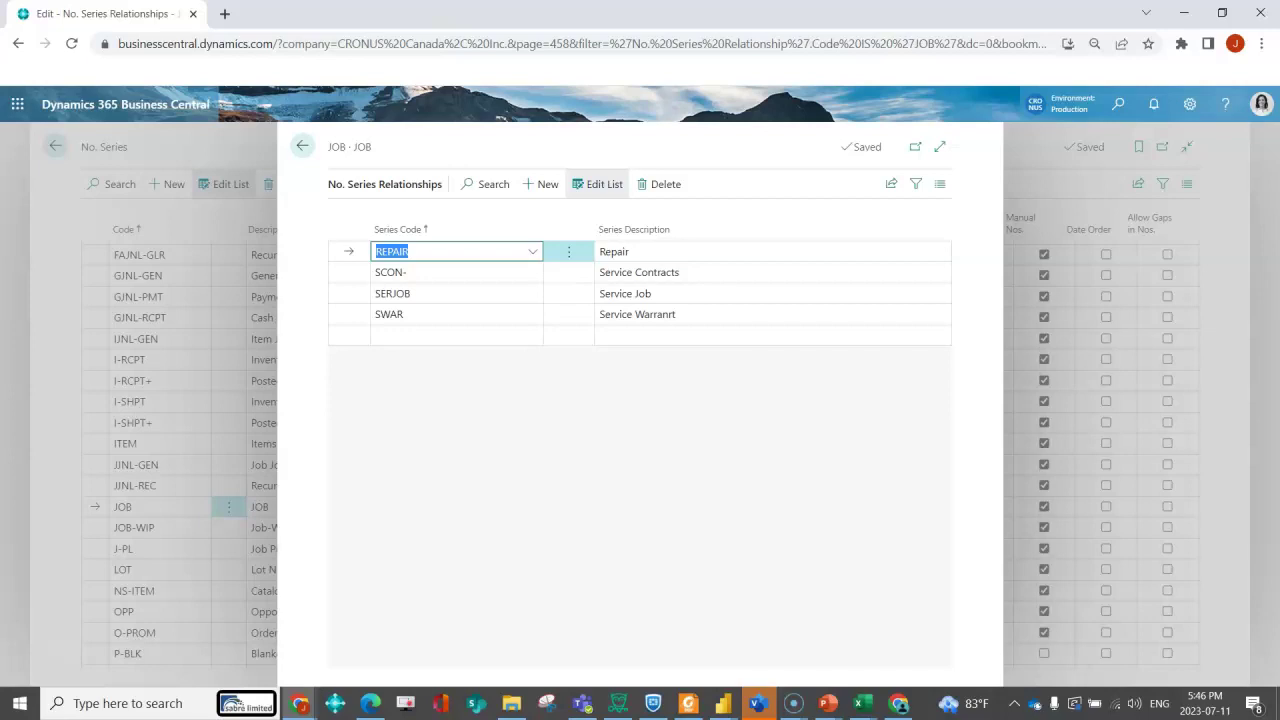
key("Escape")
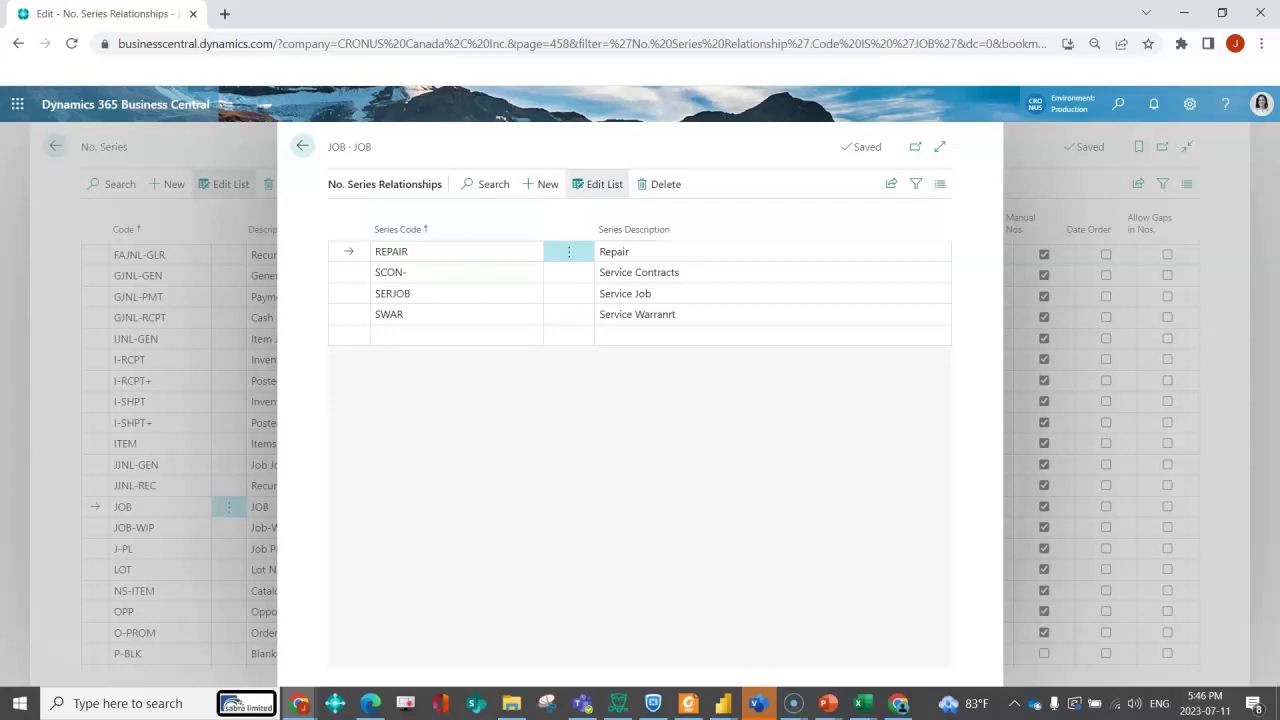
left_click(390, 272)
left_click(392, 293)
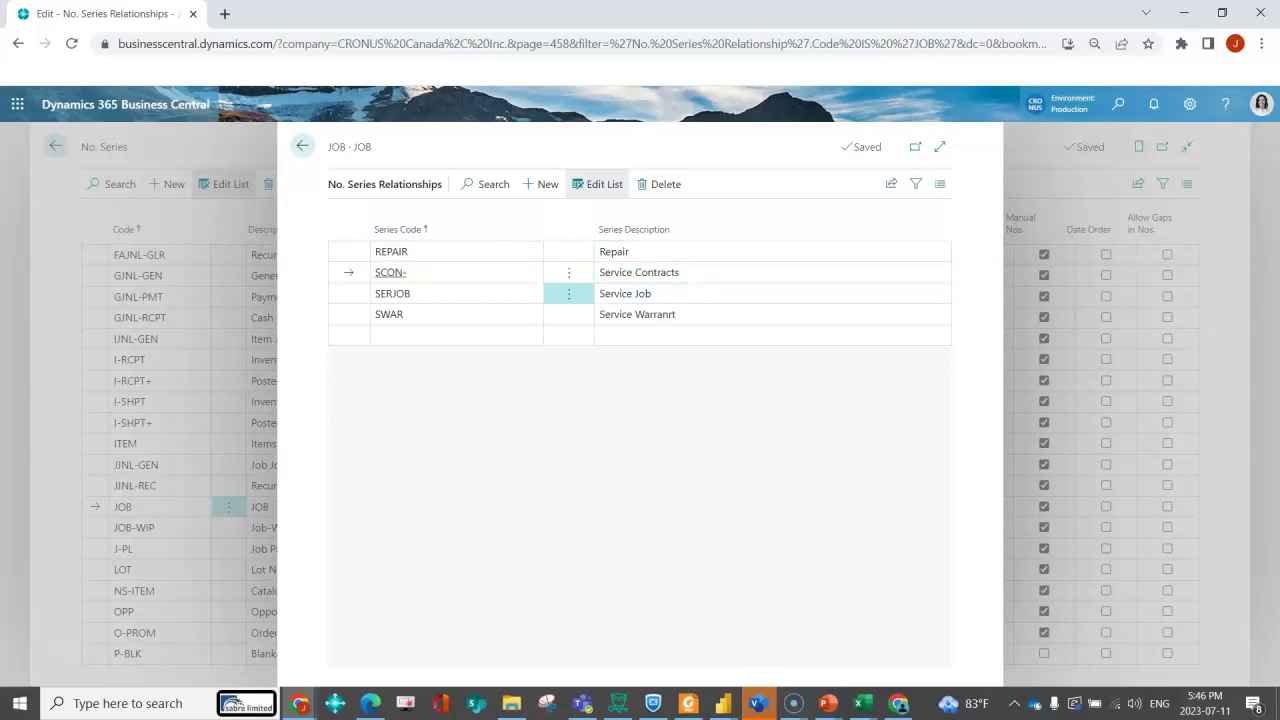
left_click(390, 314)
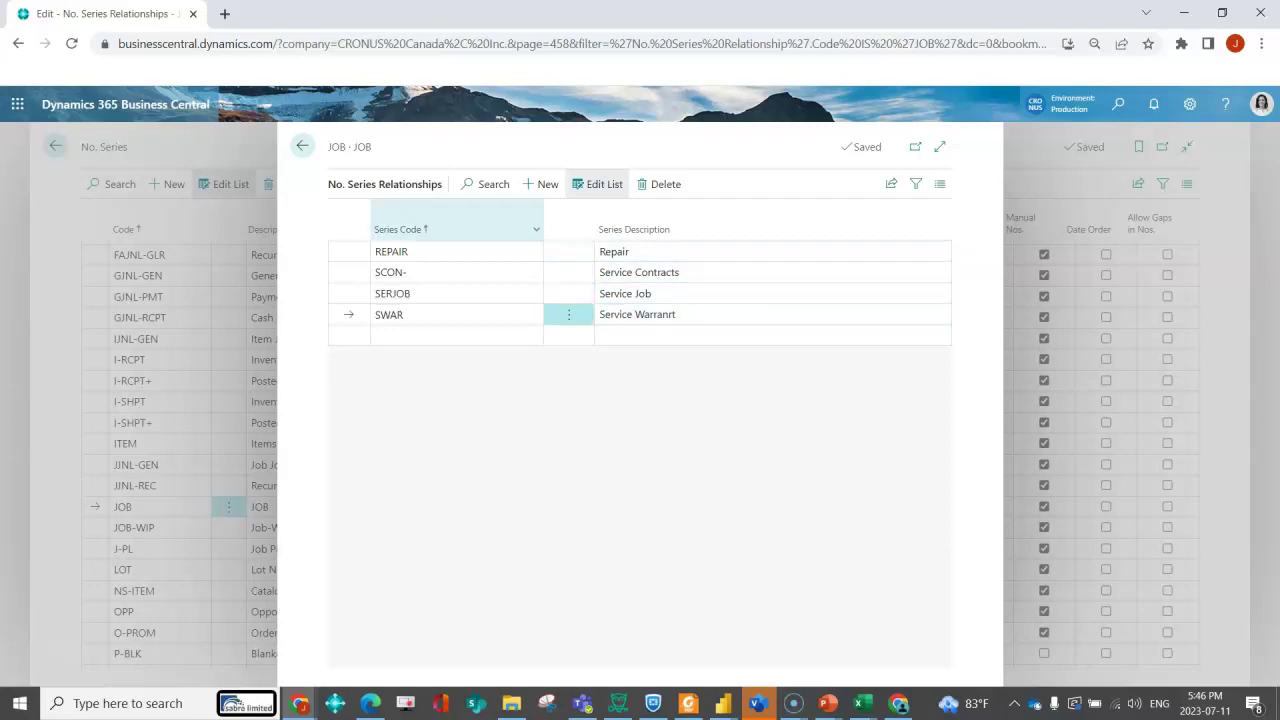
left_click(302, 146)
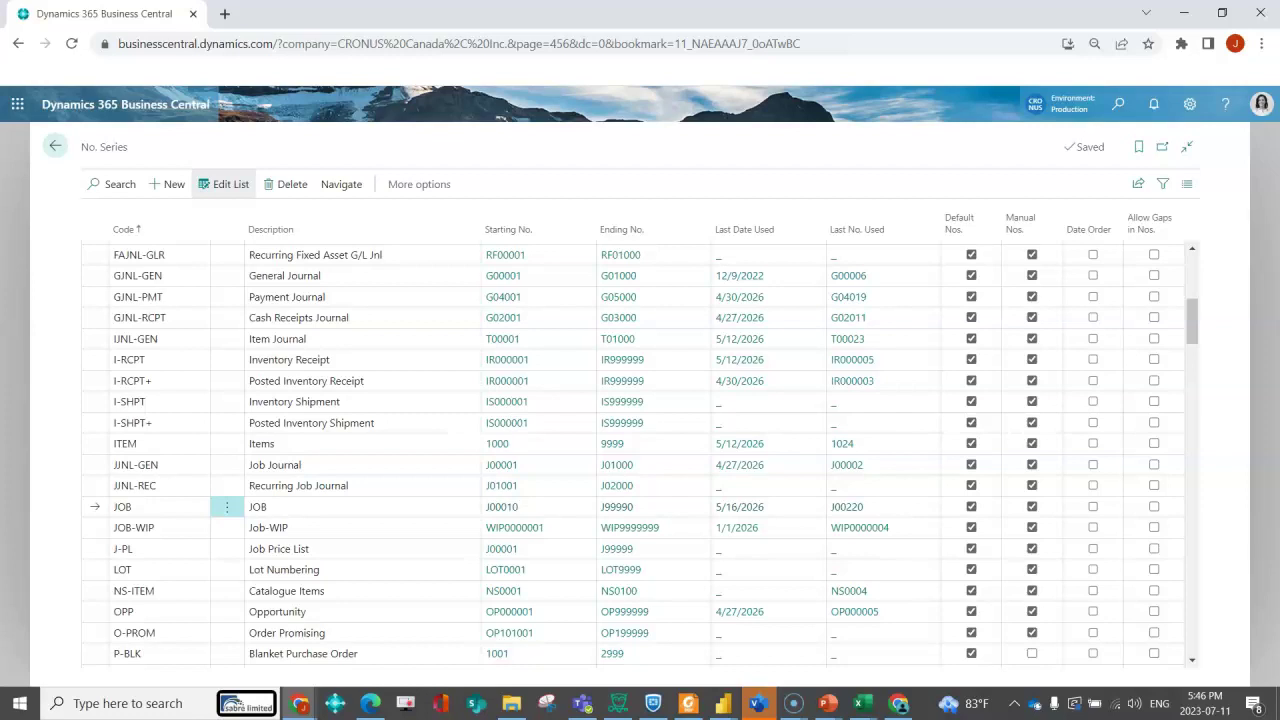
- Look over the REPAIR and SERJOB series descriptions, then close No. Series
key("Down")
key("Down")
key("Down")
key("Down")
key("Down")
key("Down")
key("Down")
key("Down")
key("Down")
key("Down")
key("Down")
key("Down")
key("Down")
key("Down")
key("Down")
key("Down")
key("Down")
key("Down")
key("Down")
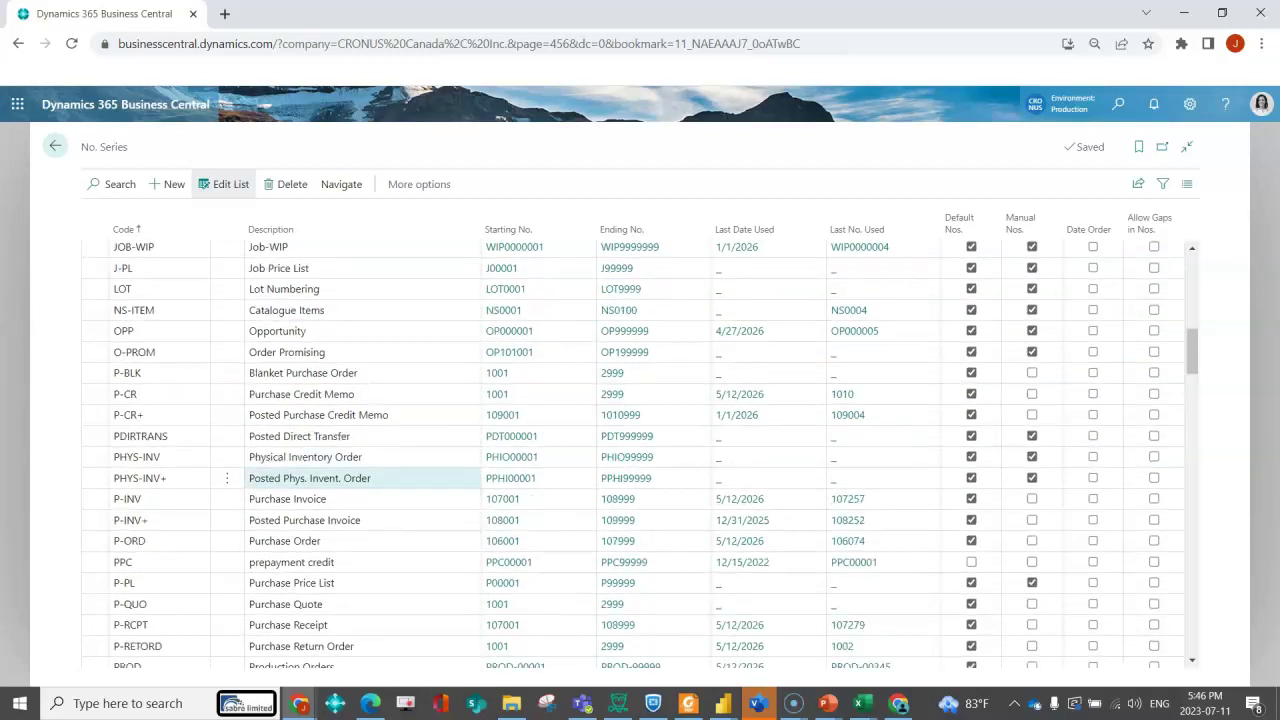
key("Down")
key("Down")
key("Down")
key("Down")
key("Down")
key("Down")
key("Down")
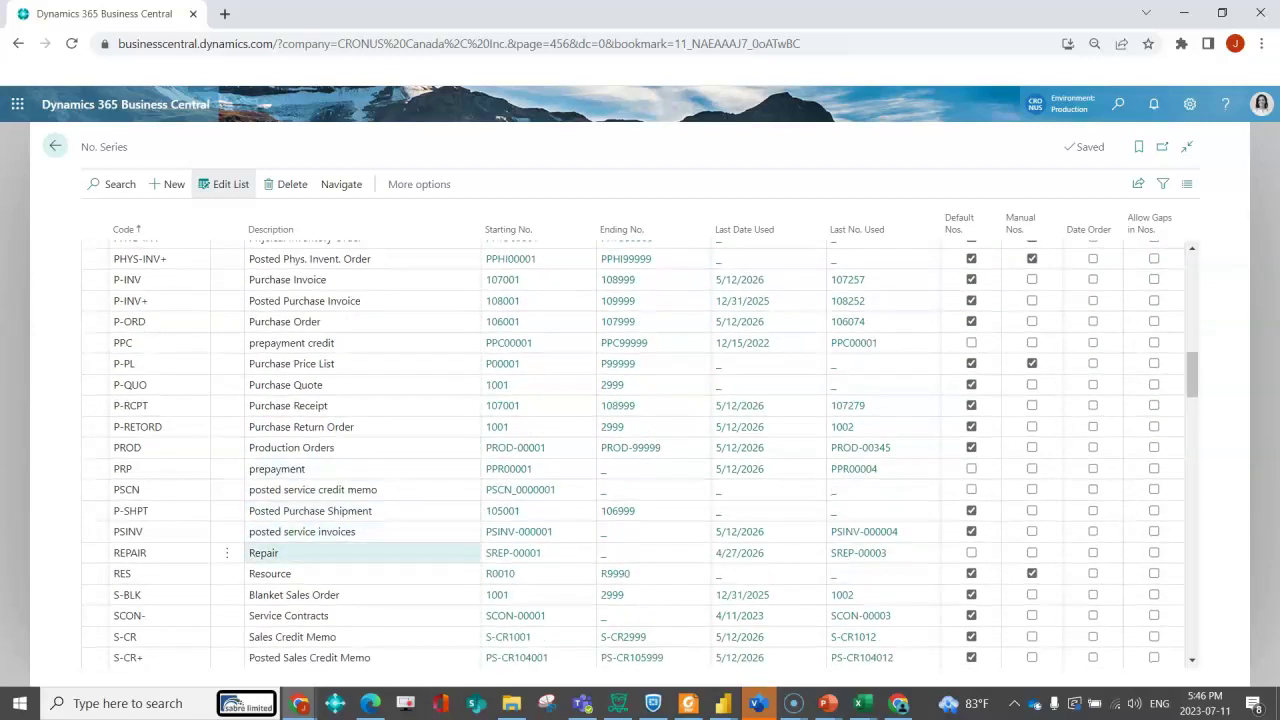
key("F2")
scroll(360, 575, "down", 2)
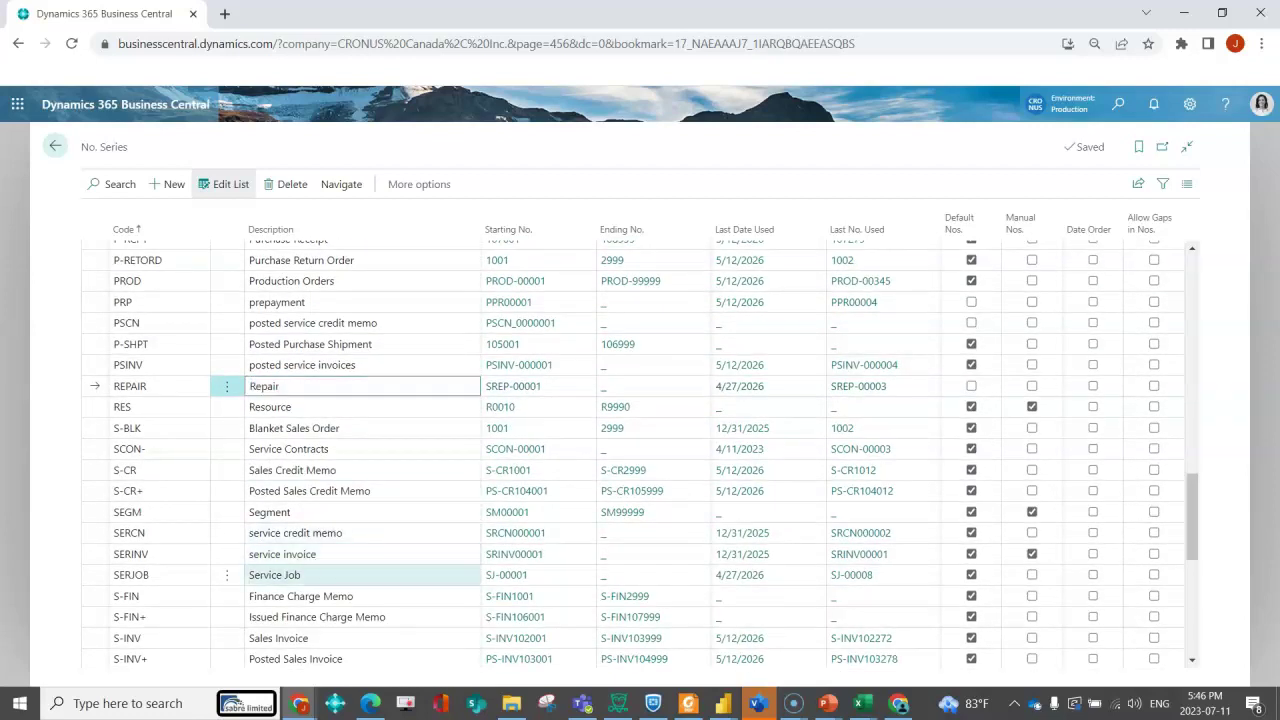
left_click(360, 575)
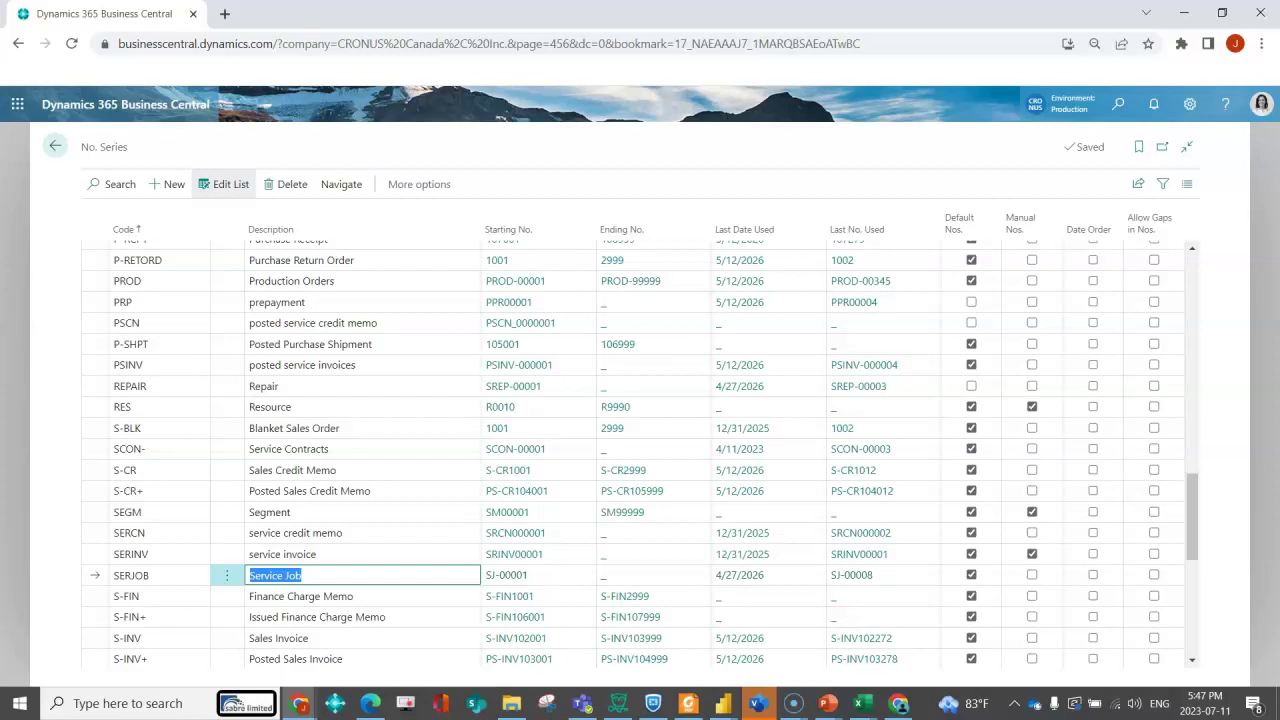
key("Escape")
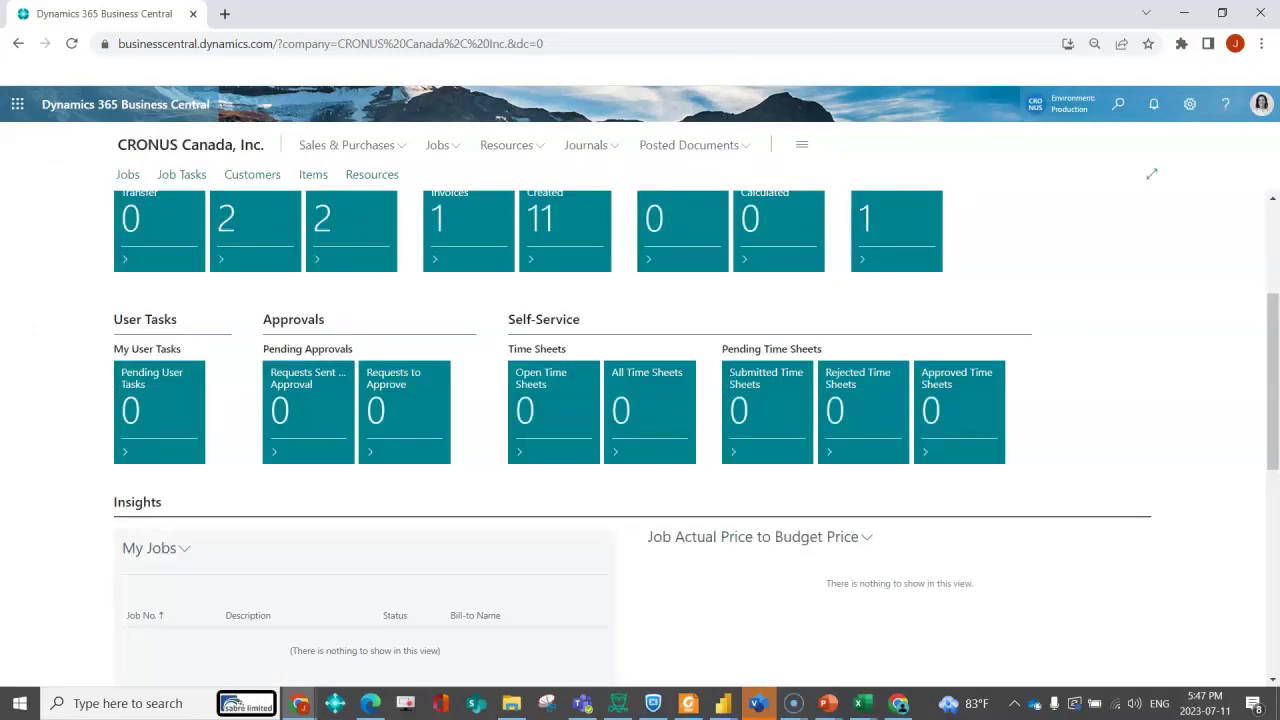
- From the Jobs list, start a new job with Open status
key("alt+q")
type("jobs")
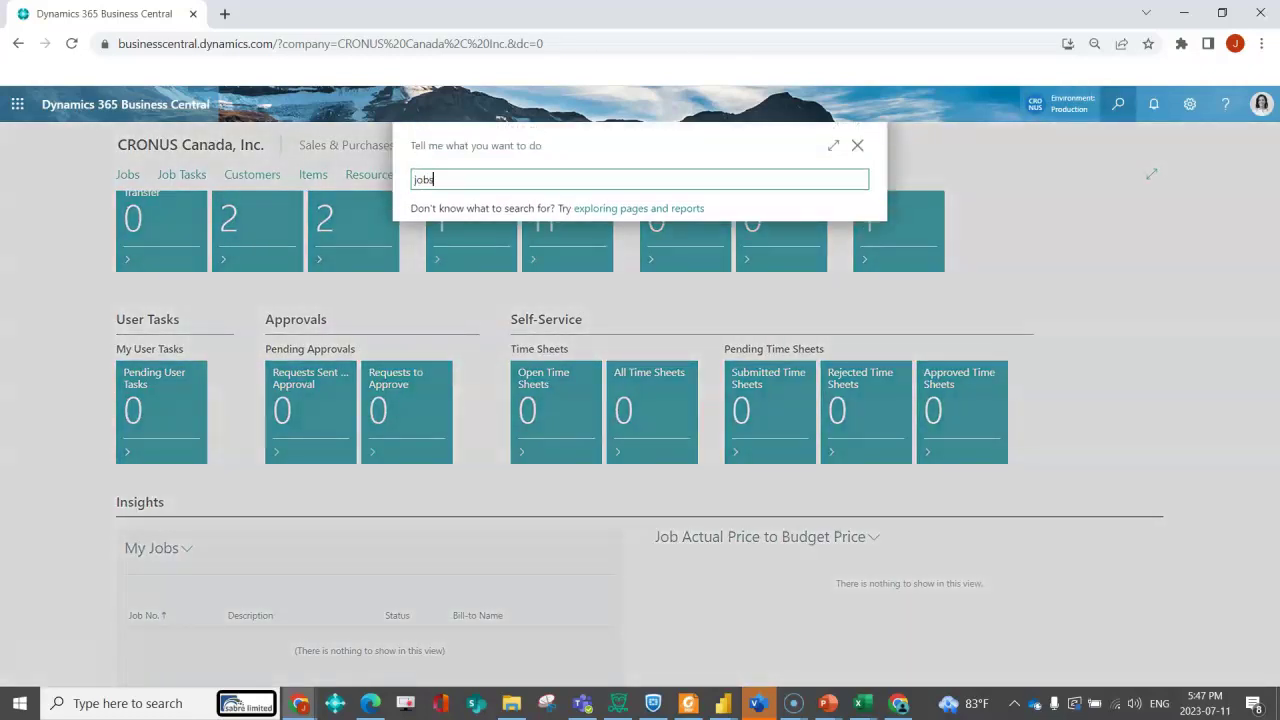
left_click(443, 397)
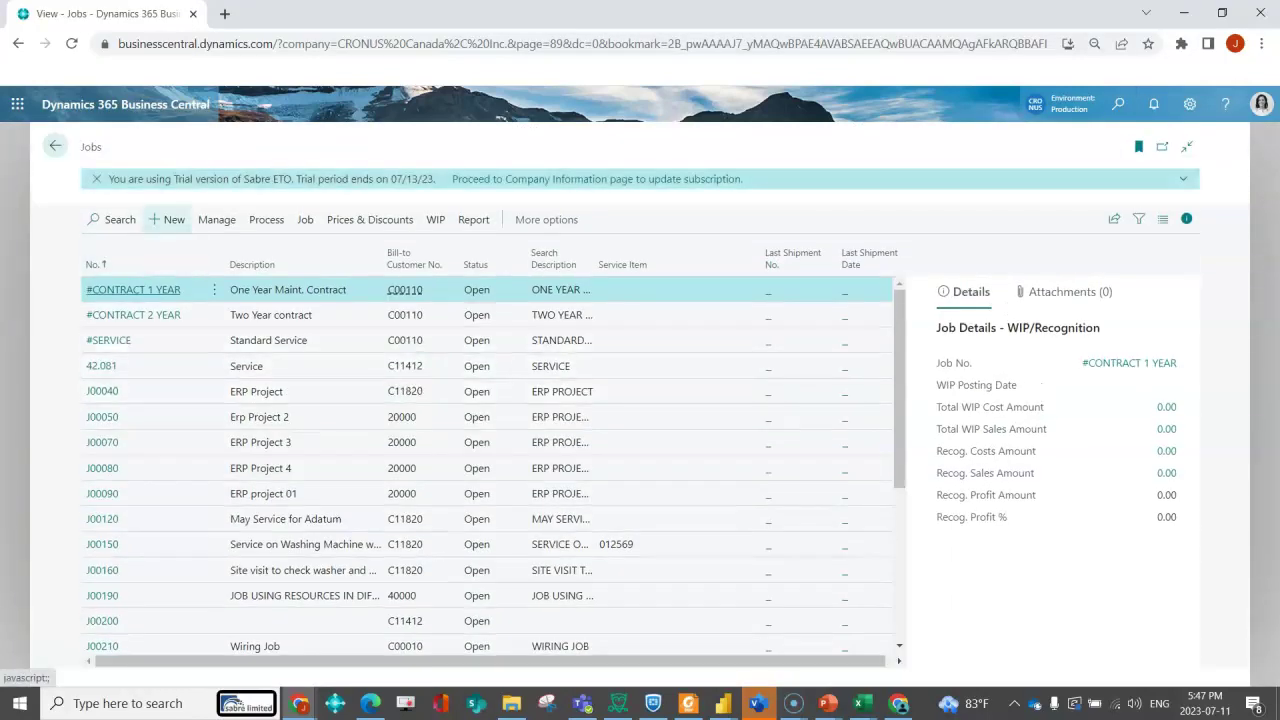
left_click(167, 219)
key("Down")
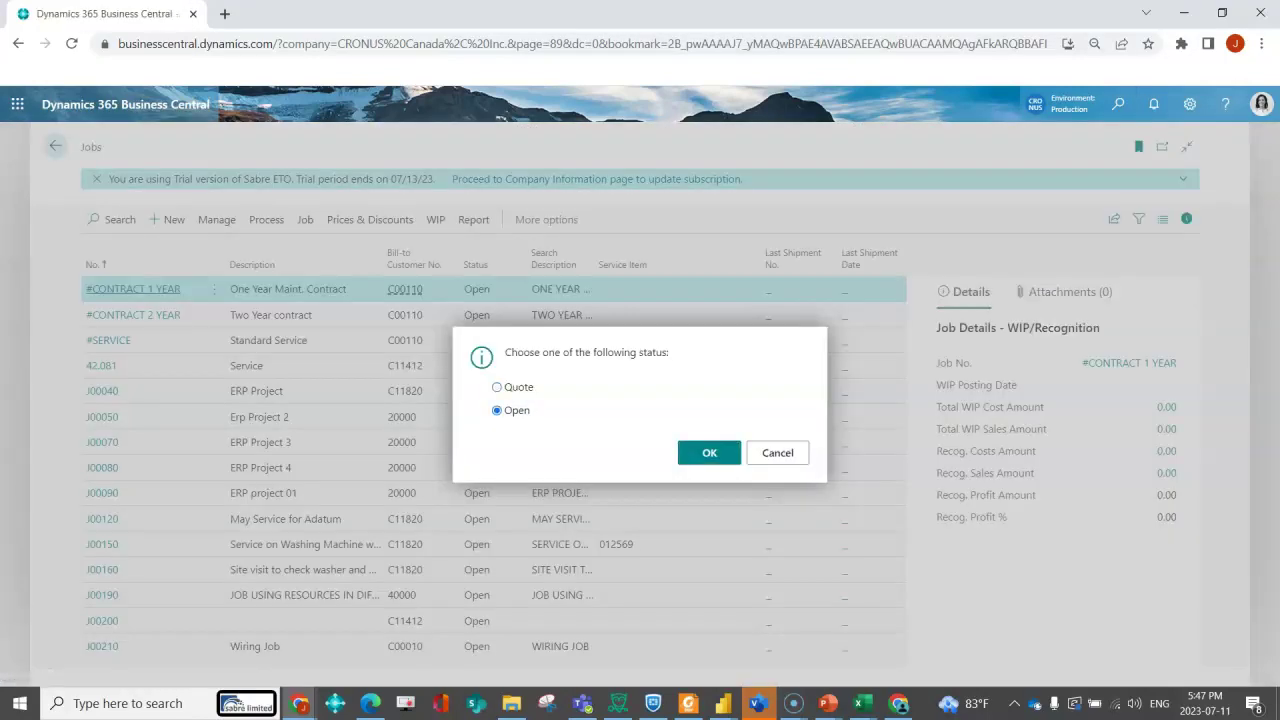
key("Return")
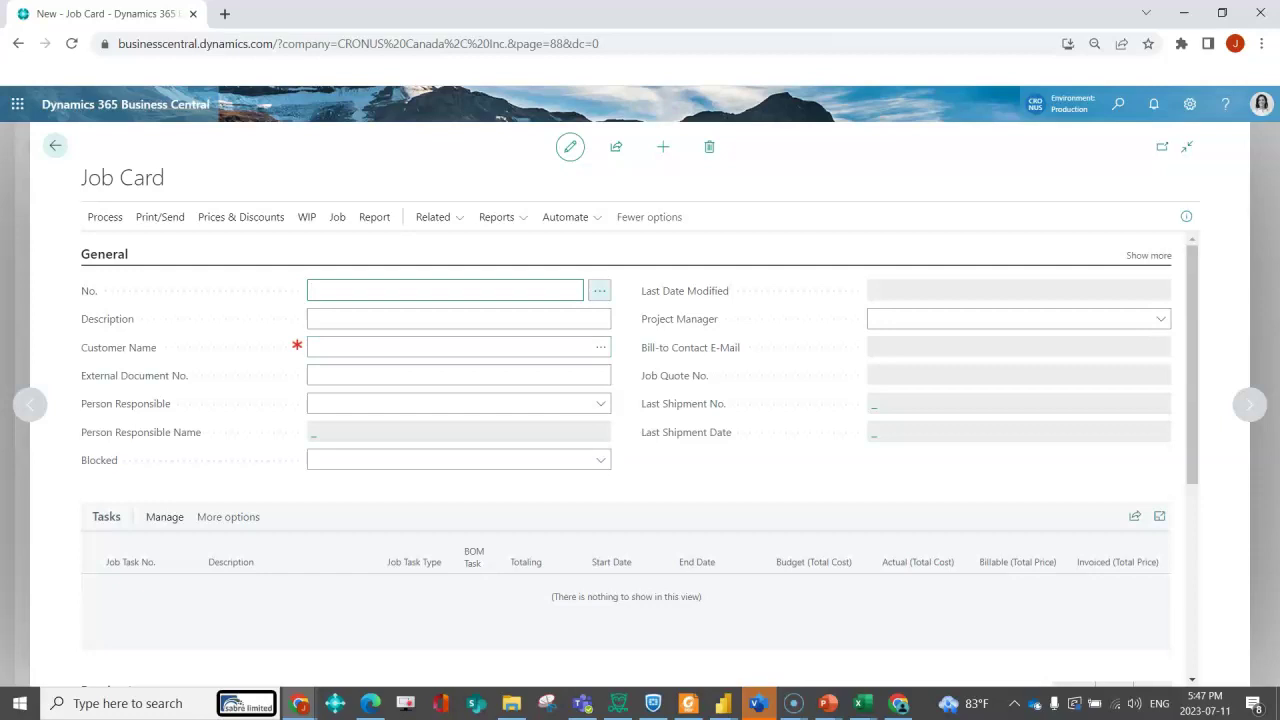
- Number the new job from the REPAIR series, producing SREP-00004
left_click(599, 290)
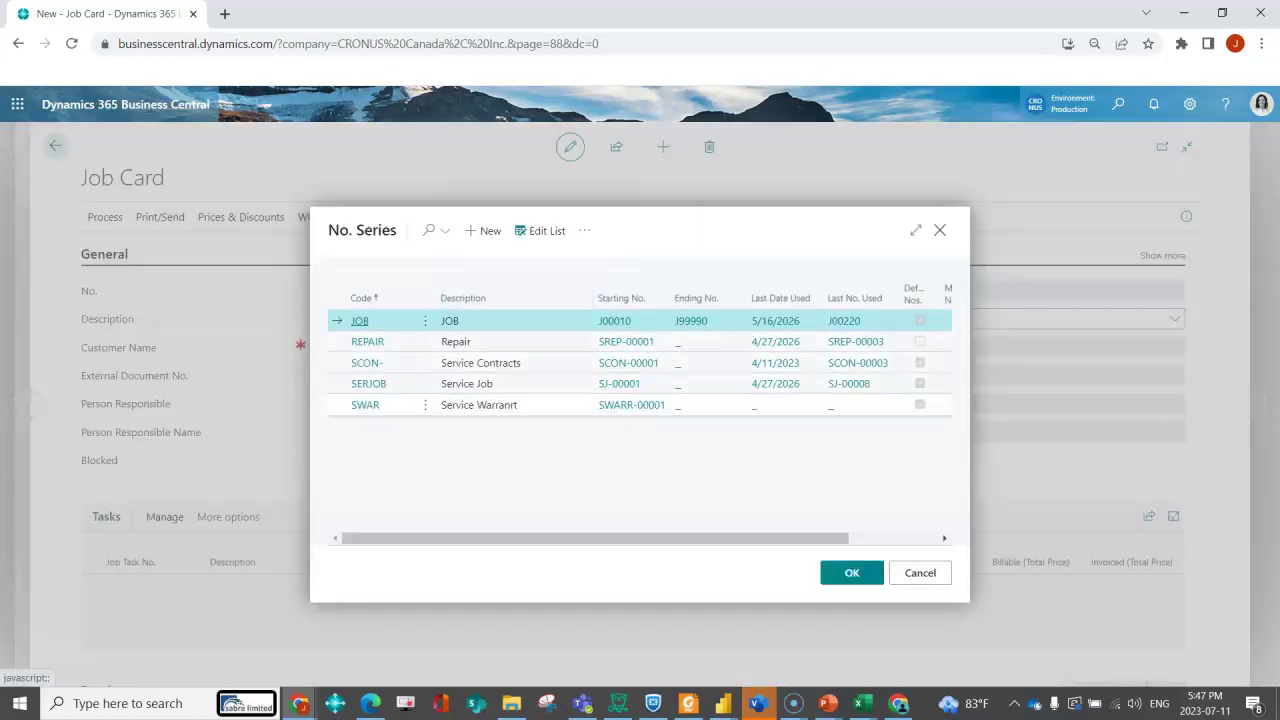
left_click(915, 230)
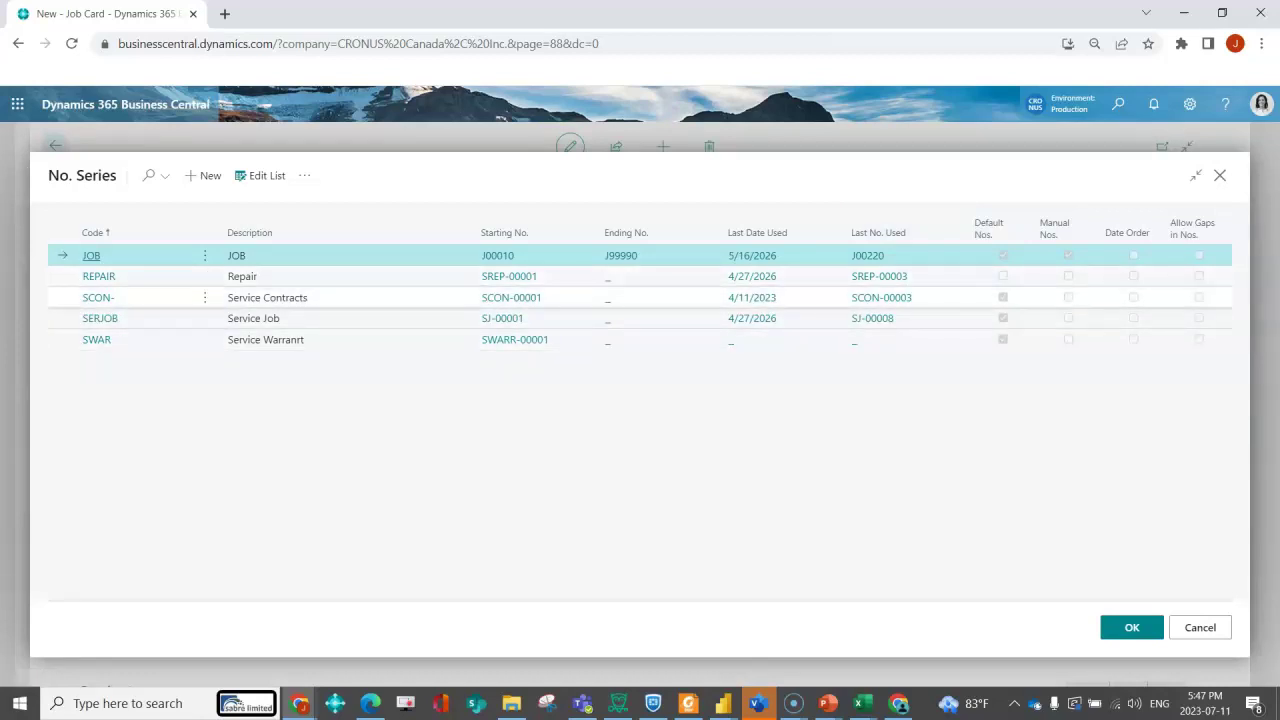
left_click(300, 276)
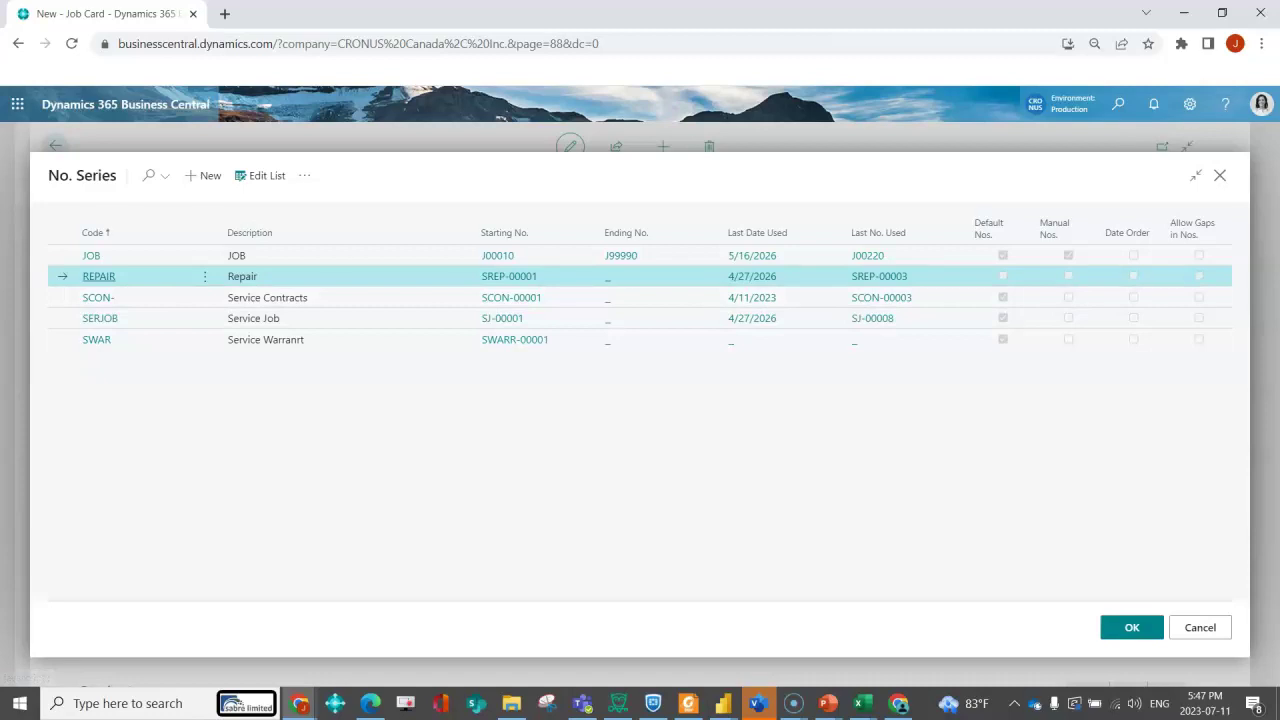
key("Return")
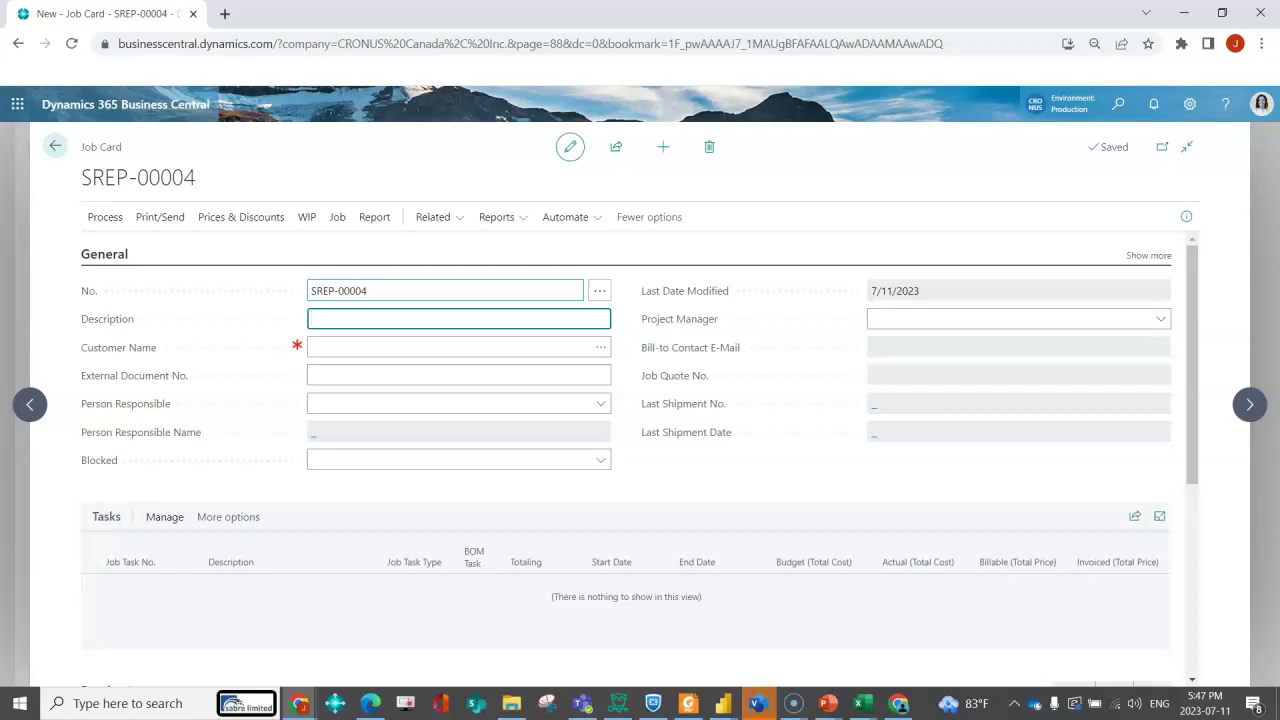
- Close the SREP-00004 job card and check it appears as Open in the Jobs list
left_click(55, 146)
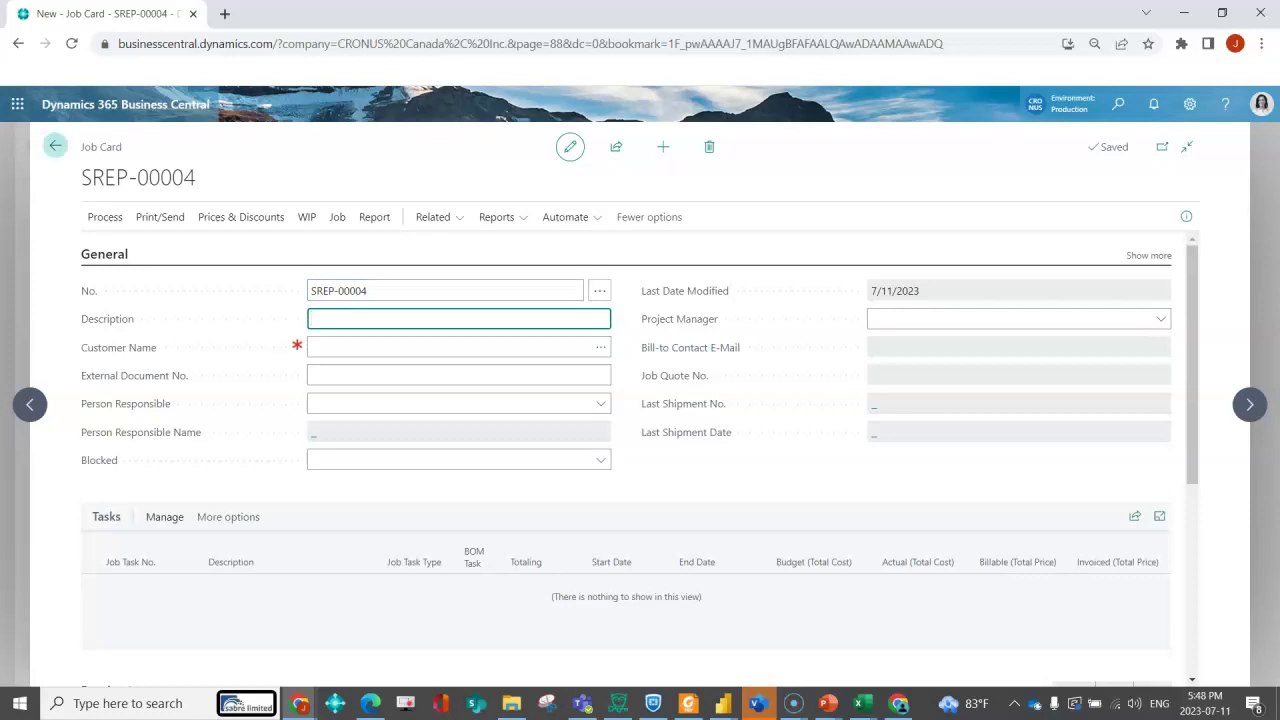
scroll(150, 340, "down", 3)
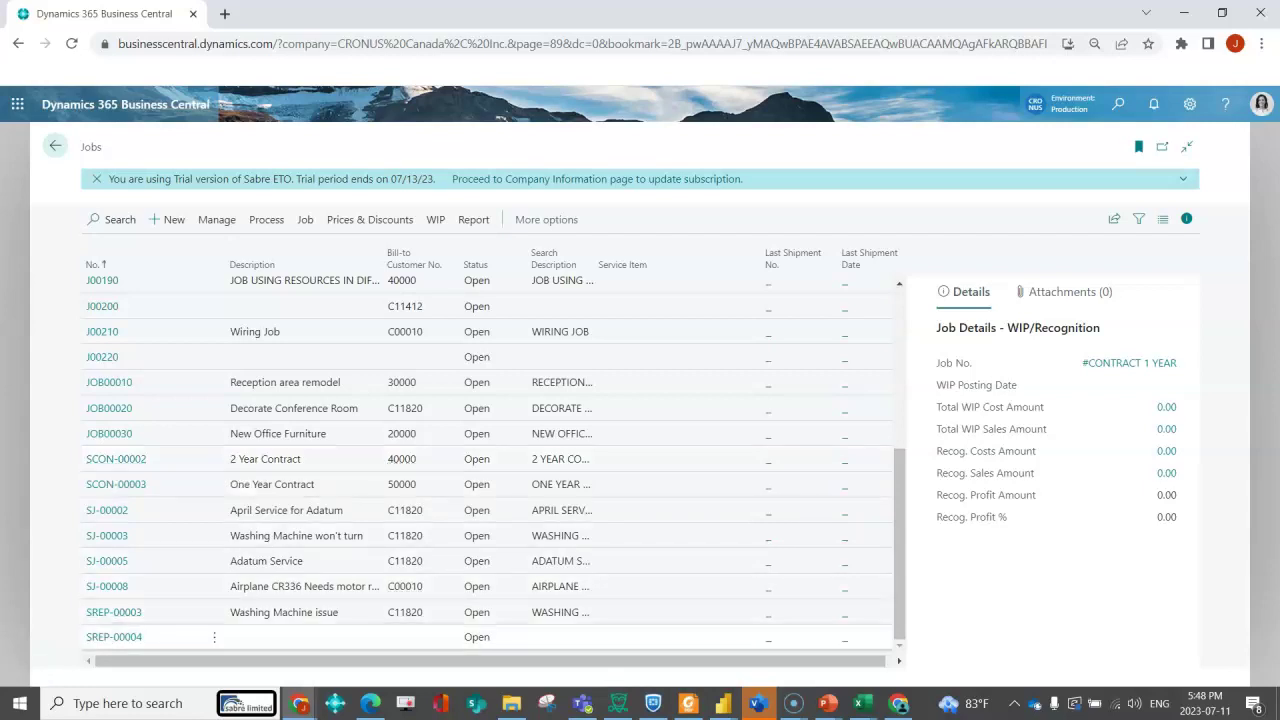
key("ctrl+Home")
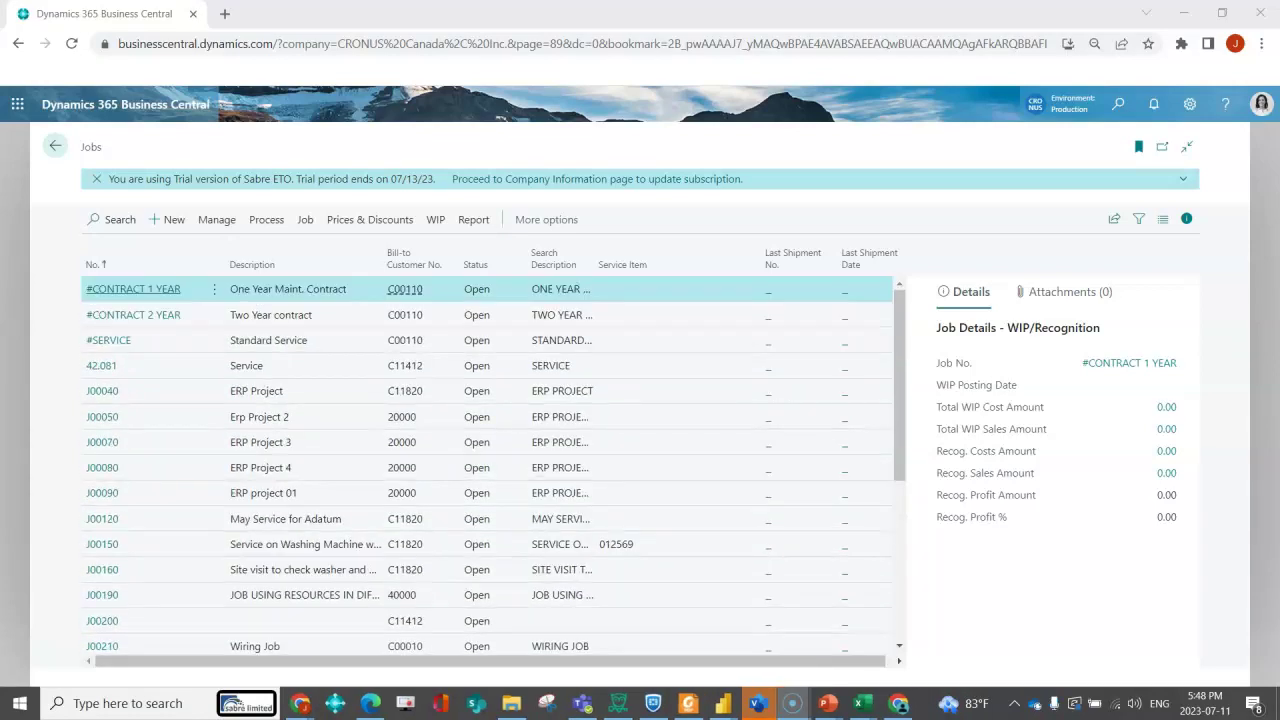